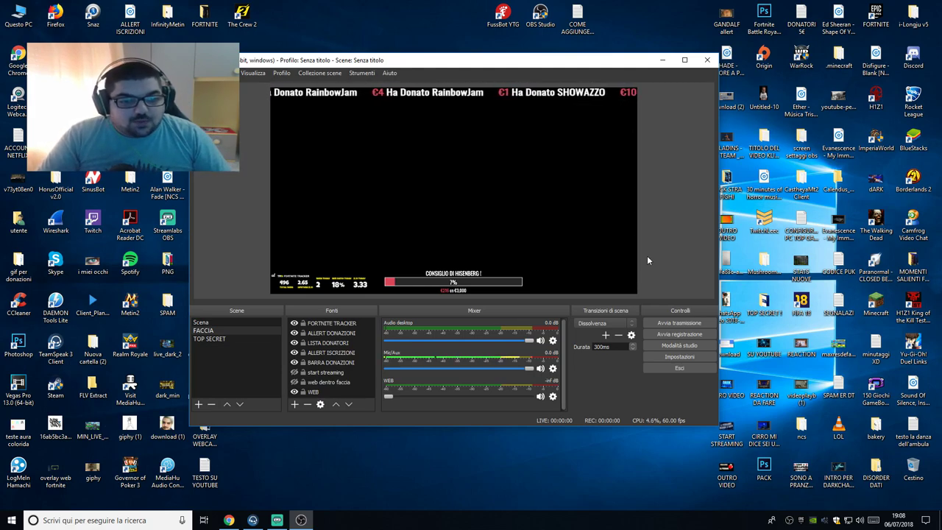
# Step: Open the streaming settings and check the service list, keeping YouTube / YouTube Gaming as the service
pyautogui.click(662, 357)
pyautogui.moveTo(390, 52); pyautogui.dragTo(395, 34)
pyautogui.click(271, 89)
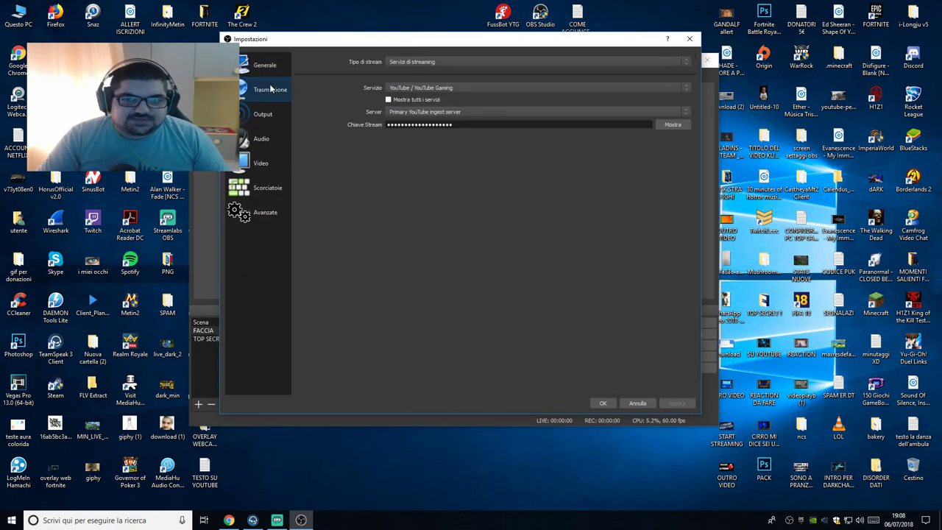
pyautogui.click(442, 90)
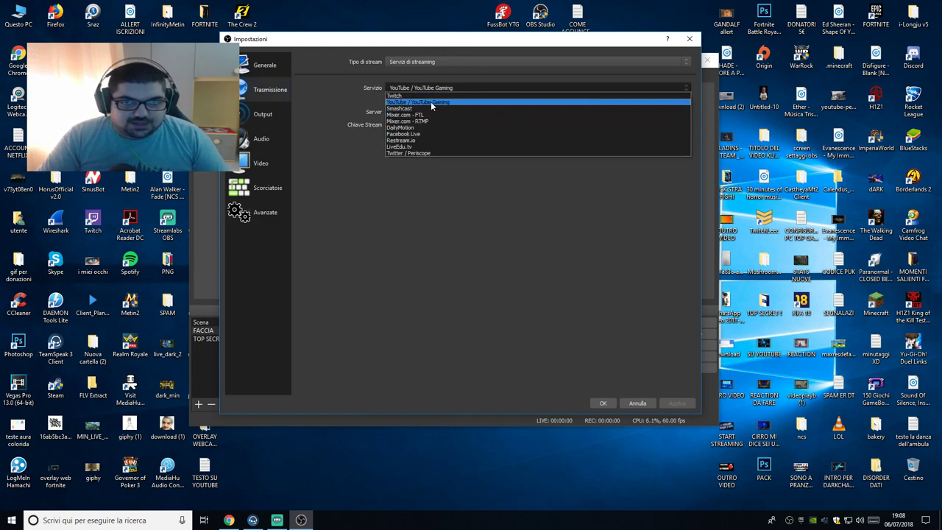
pyautogui.click(462, 86)
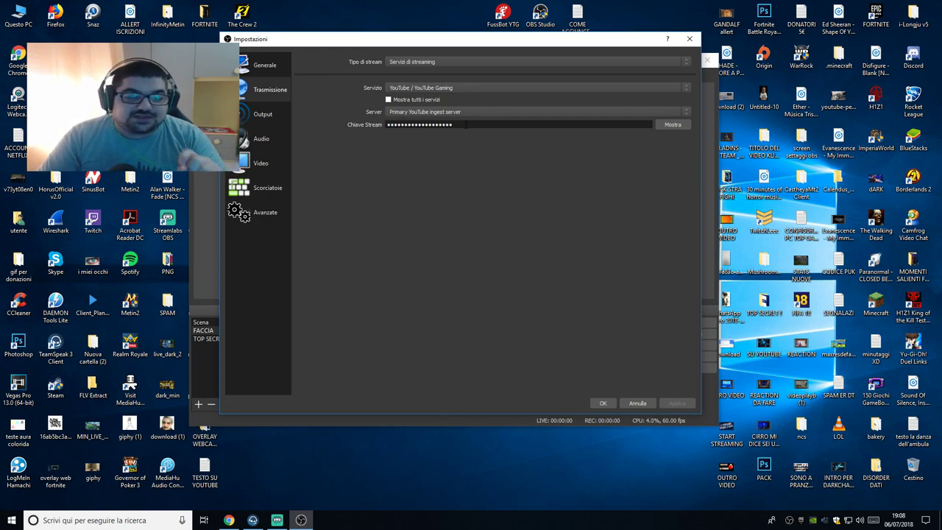
# Step: Switch to Chrome, load YouTube and open the channel's live streaming dashboard in Creator Studio
pyautogui.click(229, 520)
pyautogui.click(266, 23)
pyautogui.write('you')
pyautogui.press('Return')
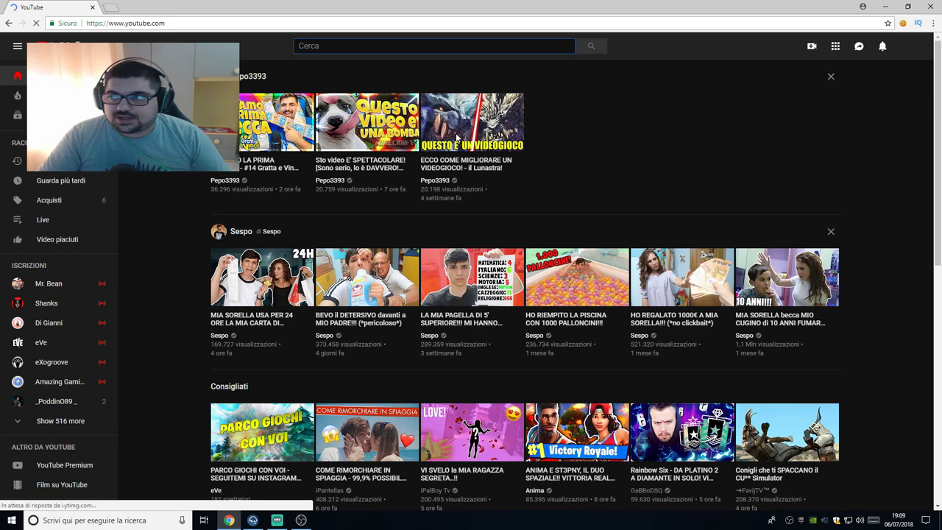
pyautogui.click(911, 46)
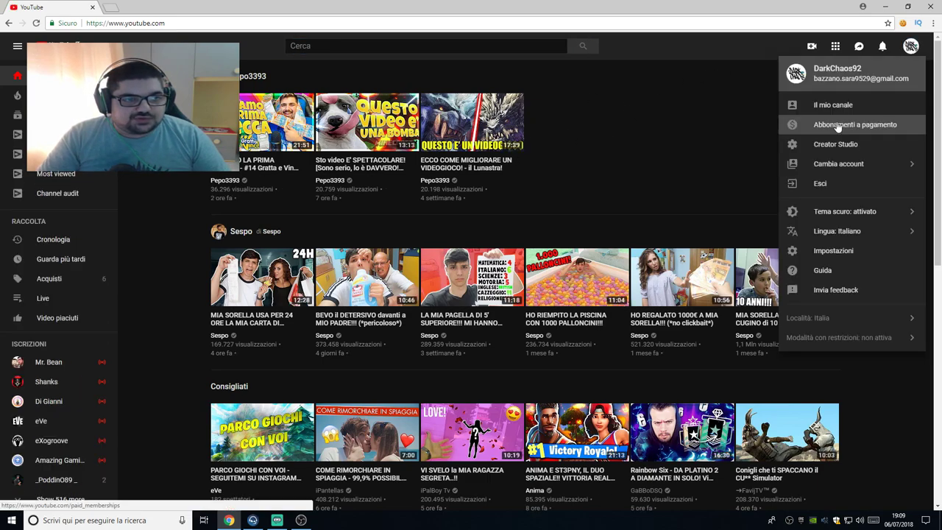
pyautogui.click(836, 144)
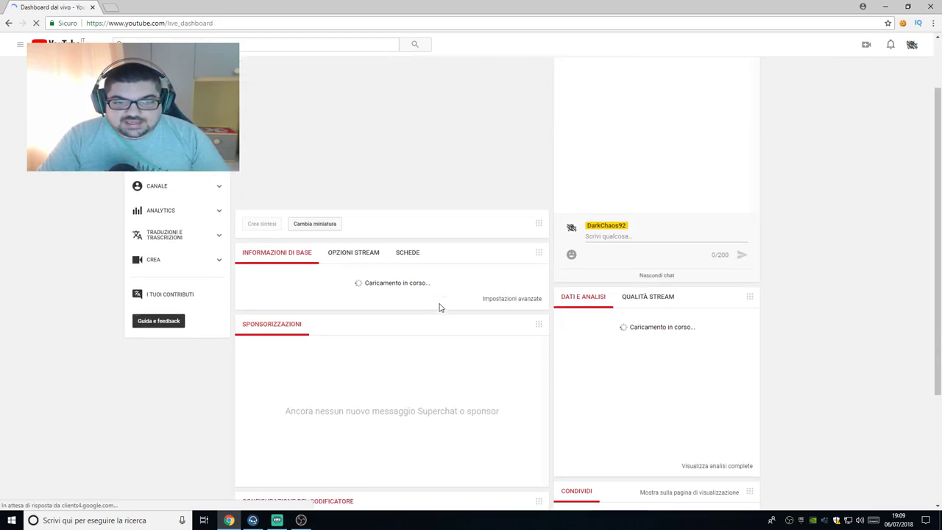
# Step: Examine the live dashboard's encoder configuration for the server URL and the stream name/key field
pyautogui.scroll(-1, 437, 306)
pyautogui.scroll(-2, 439, 308)
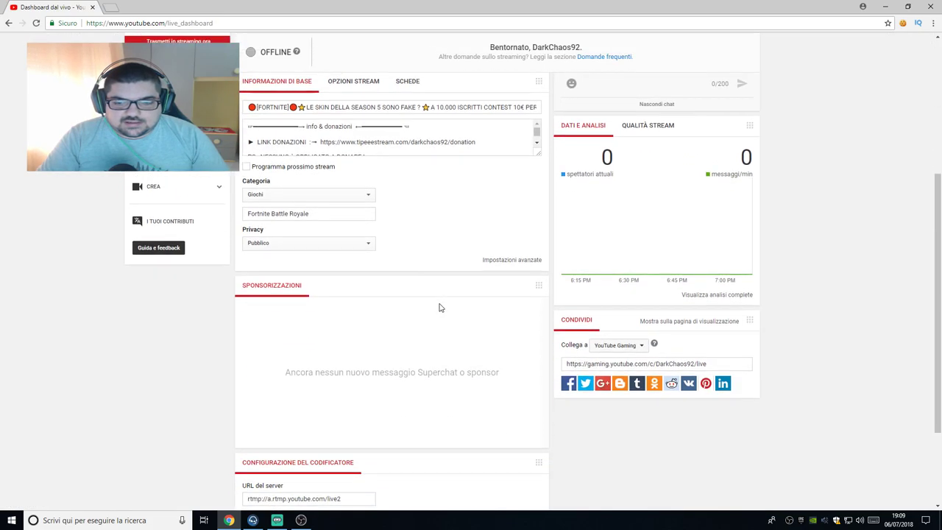
pyautogui.scroll(-2, 407, 452)
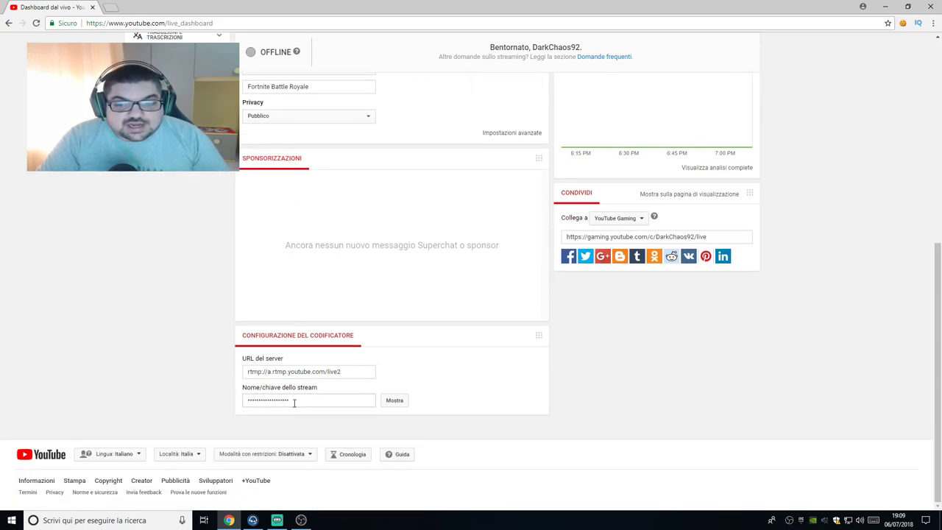
pyautogui.scroll(6, 298, 403)
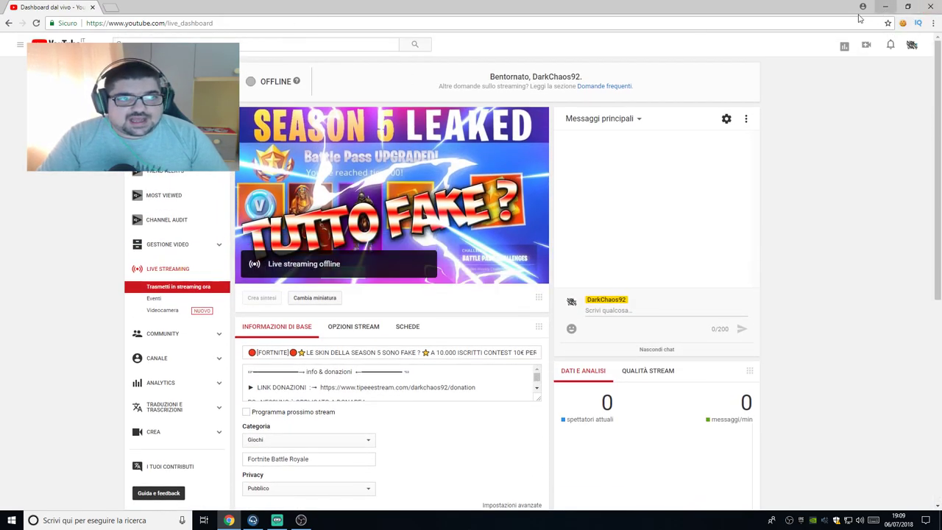
# Step: Load google.it in place of the live dashboard and return to the OBS settings
pyautogui.click(332, 23)
pyautogui.write('google.it')
pyautogui.press('Return')
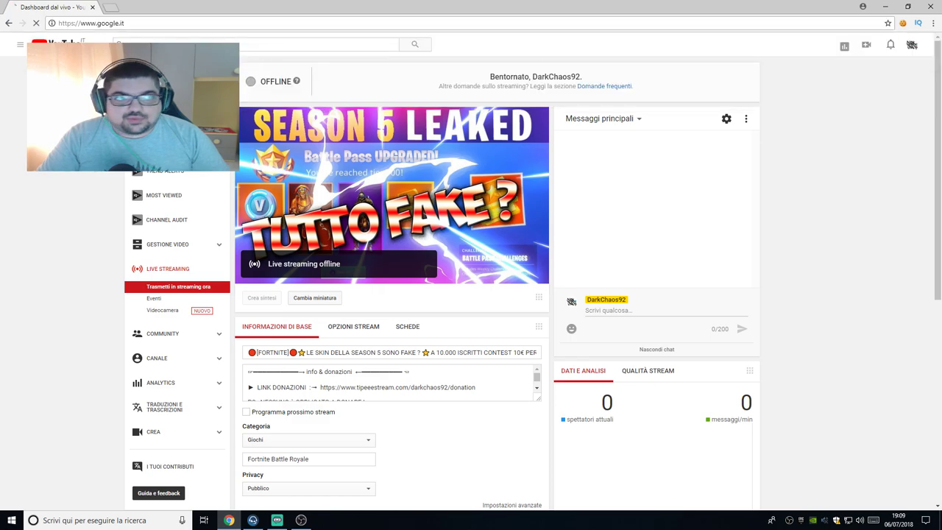
pyautogui.click(886, 7)
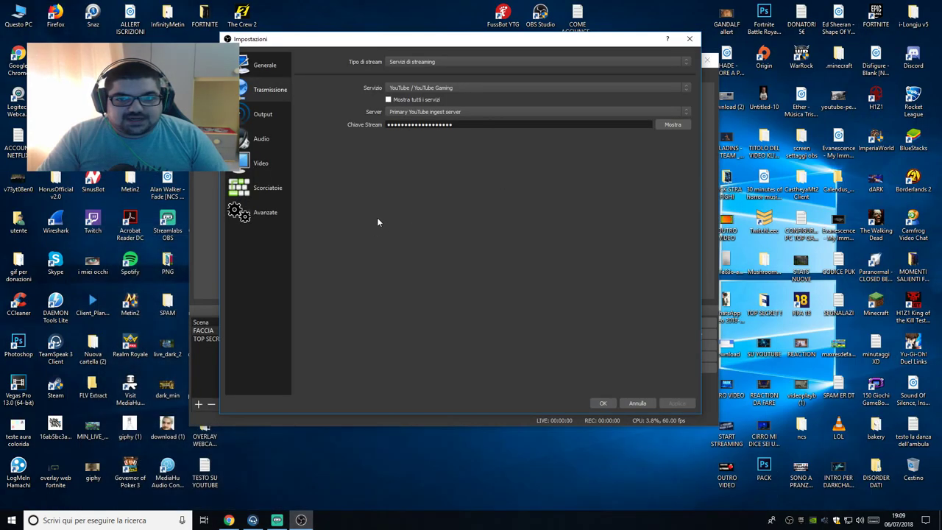
# Step: Choose the Avanzate output mode and the NVENC H.264 encoder for streaming, and check the bitrate
pyautogui.click(255, 116)
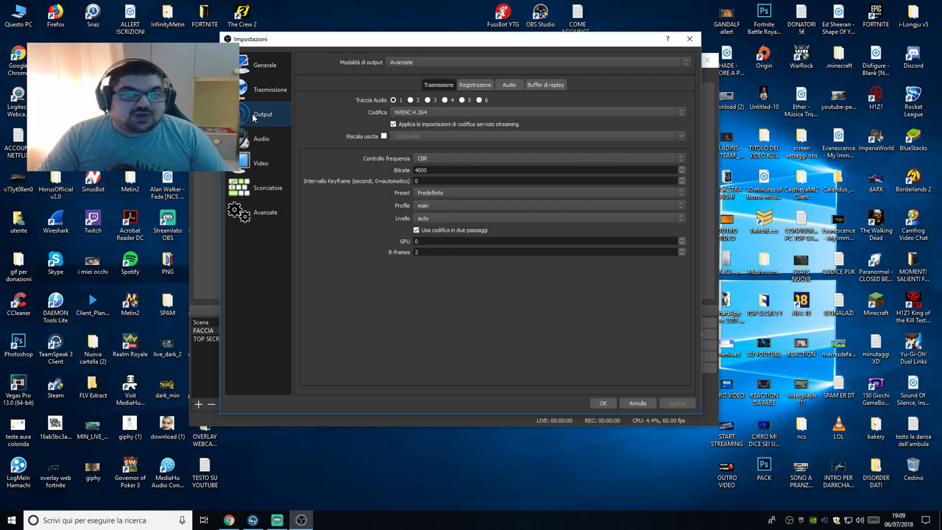
pyautogui.click(419, 64)
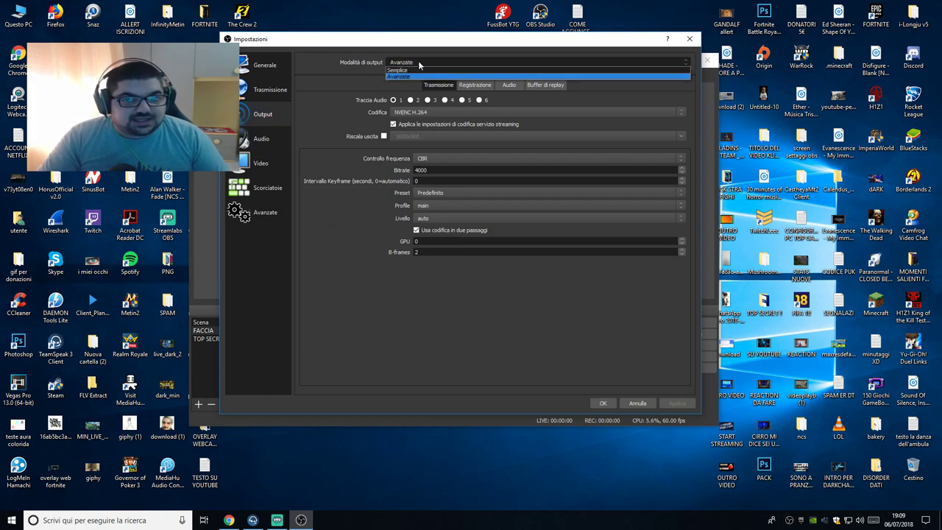
pyautogui.click(427, 77)
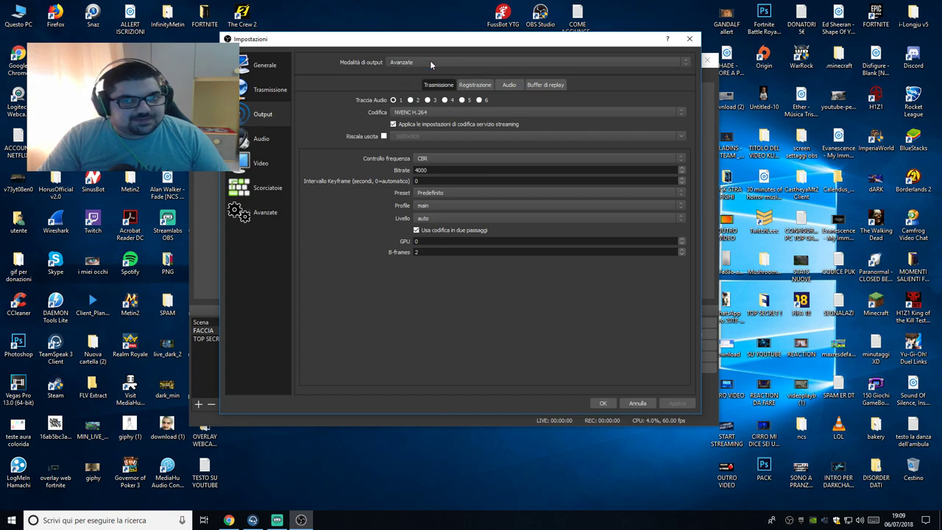
pyautogui.click(430, 113)
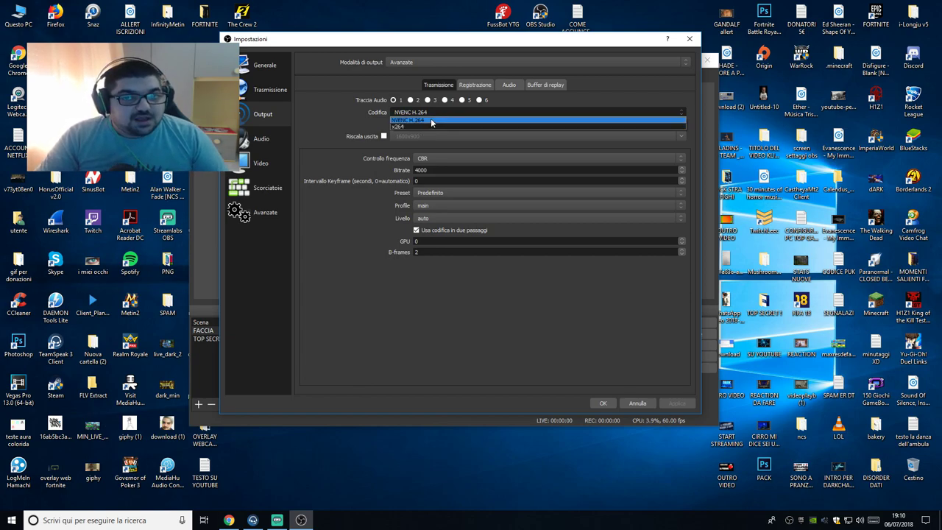
pyautogui.click(432, 120)
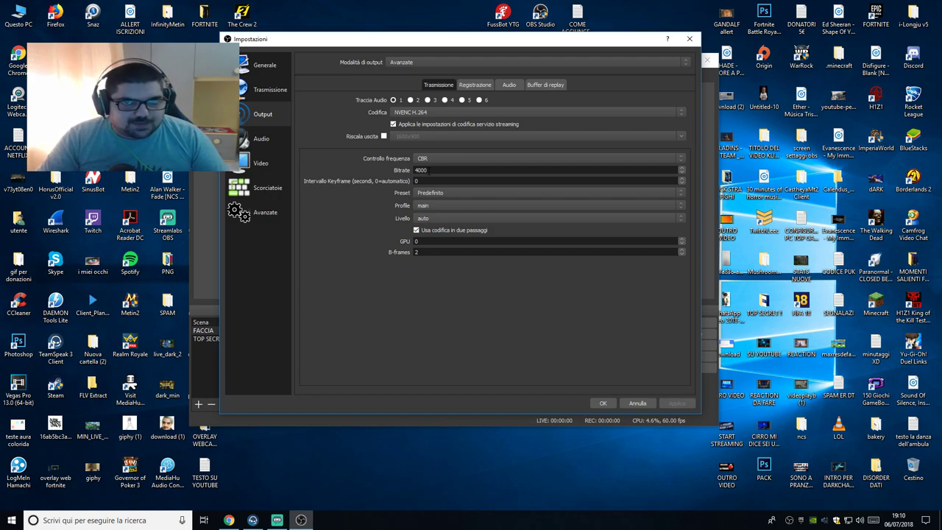
pyautogui.doubleClick(438, 172)
pyautogui.click(463, 172)
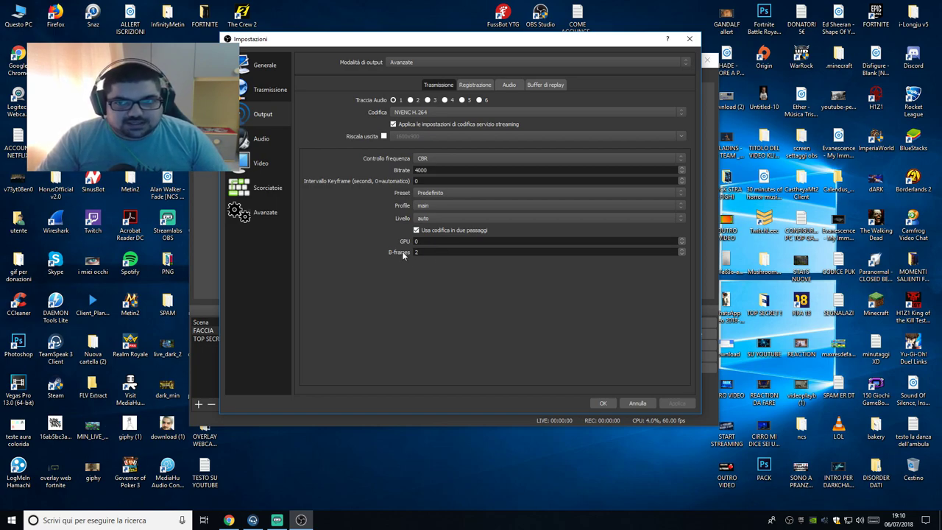
# Step: Review the audio, video and output settings and close the settings window
pyautogui.click(258, 139)
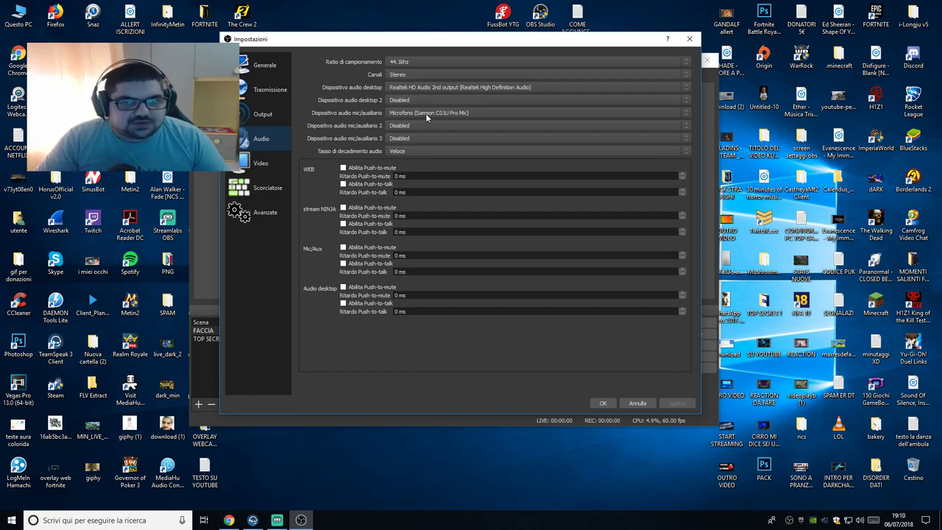
pyautogui.click(260, 164)
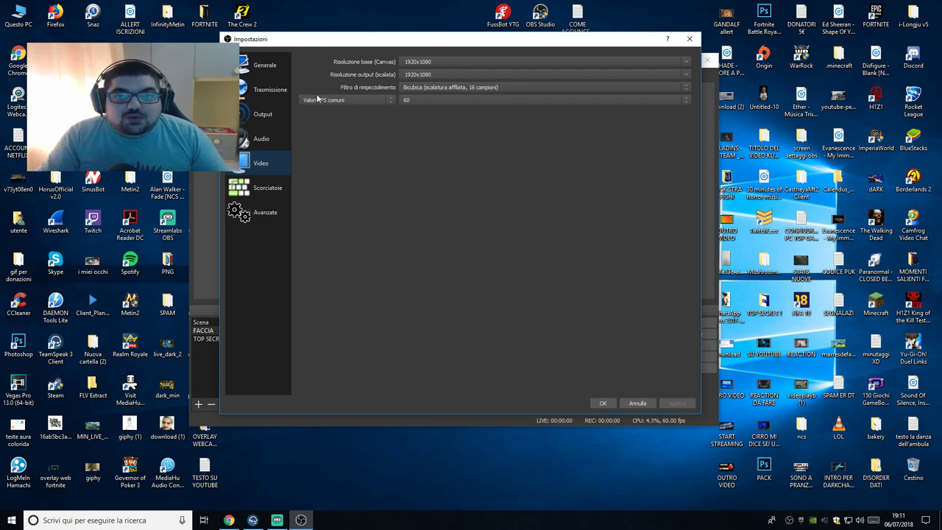
pyautogui.click(270, 115)
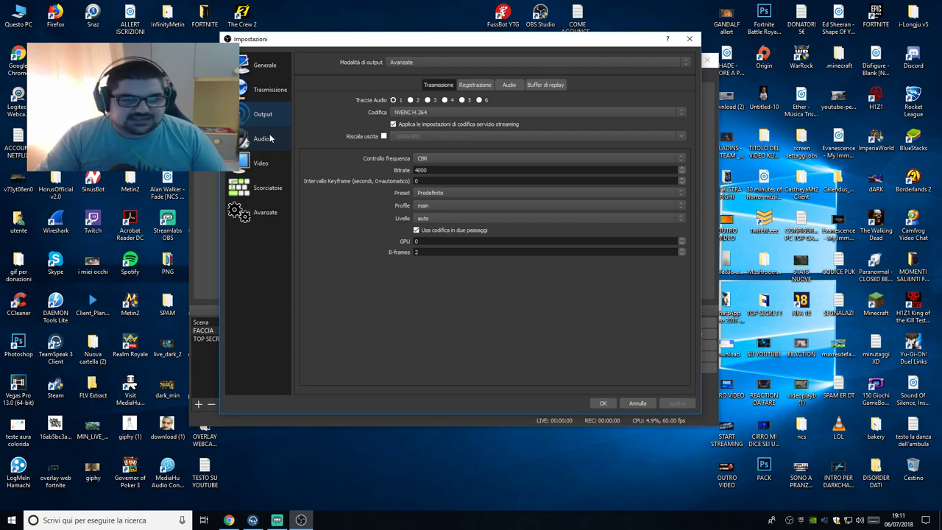
pyautogui.click(690, 38)
pyautogui.moveTo(497, 65); pyautogui.dragTo(520, 59)
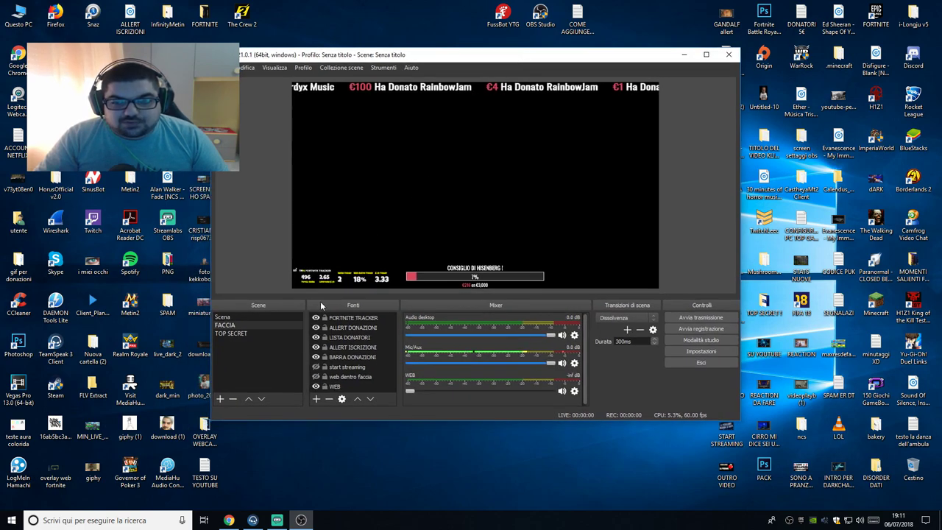
# Step: In the FACCIA scene, move the Fortnite tracker overlay up from the preview's lower-left corner and enlarge it
pyautogui.click(243, 335)
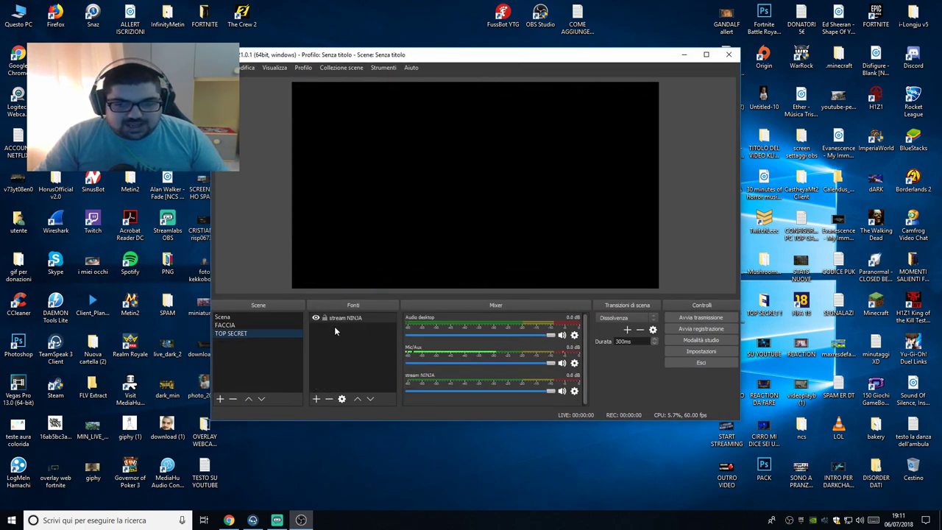
pyautogui.click(246, 326)
pyautogui.moveTo(340, 280); pyautogui.dragTo(422, 156)
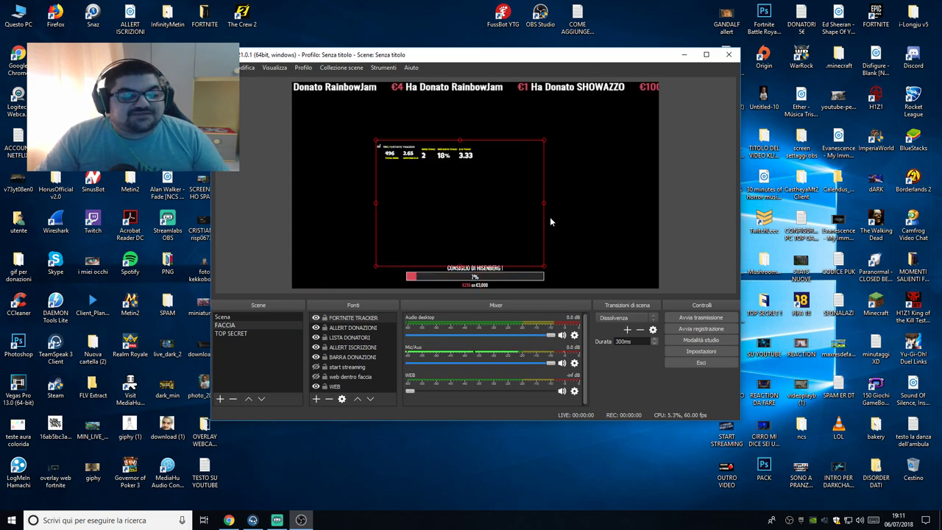
pyautogui.moveTo(545, 269); pyautogui.dragTo(632, 281)
pyautogui.moveTo(580, 239); pyautogui.dragTo(522, 218)
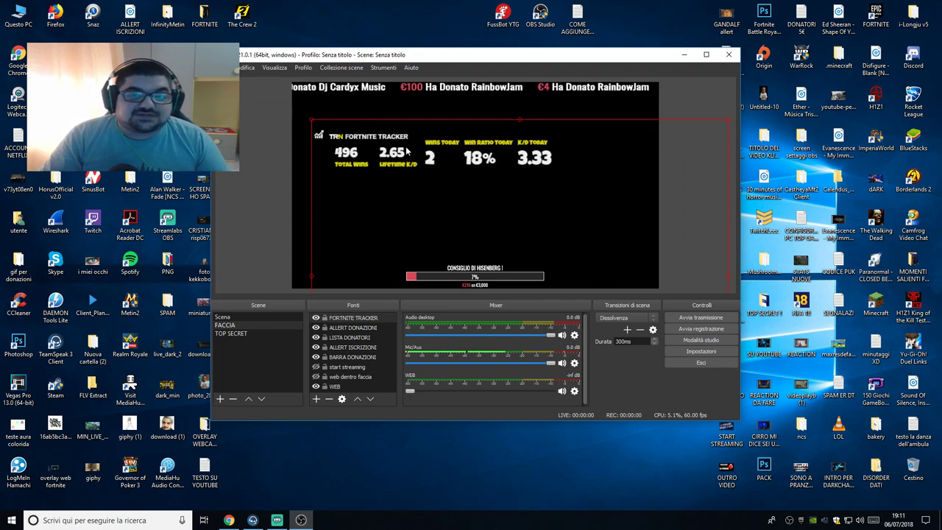
# Step: Fine-tune the enlarged Fortnite tracker overlay's position, nudging it slightly upward in the preview
pyautogui.moveTo(508, 205); pyautogui.dragTo(520, 205)
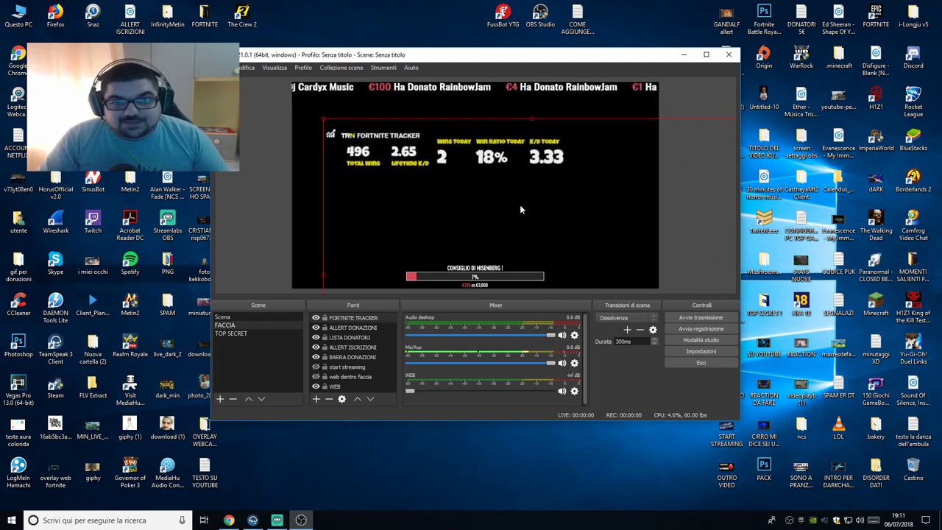
pyautogui.moveTo(453, 206); pyautogui.dragTo(446, 202)
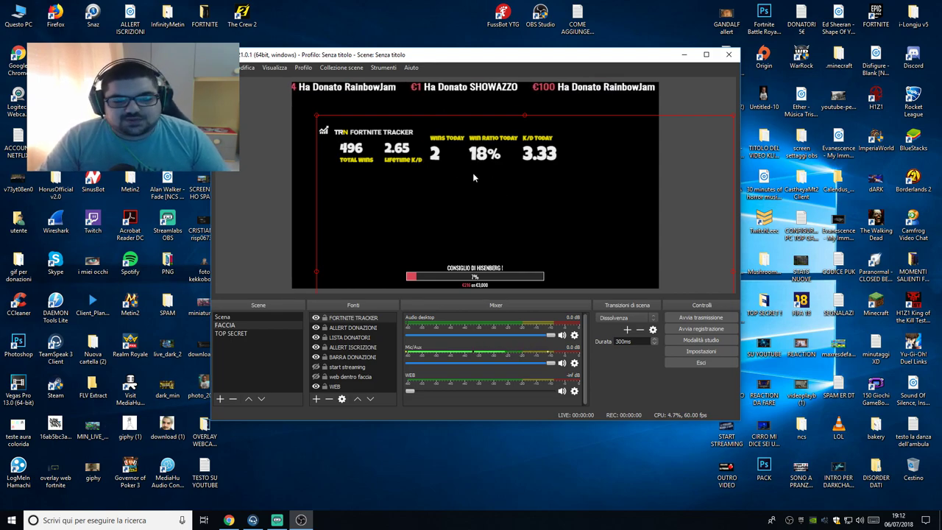
pyautogui.press('Up')
pyautogui.press('Up')
pyautogui.press('Up')
pyautogui.press('Up')
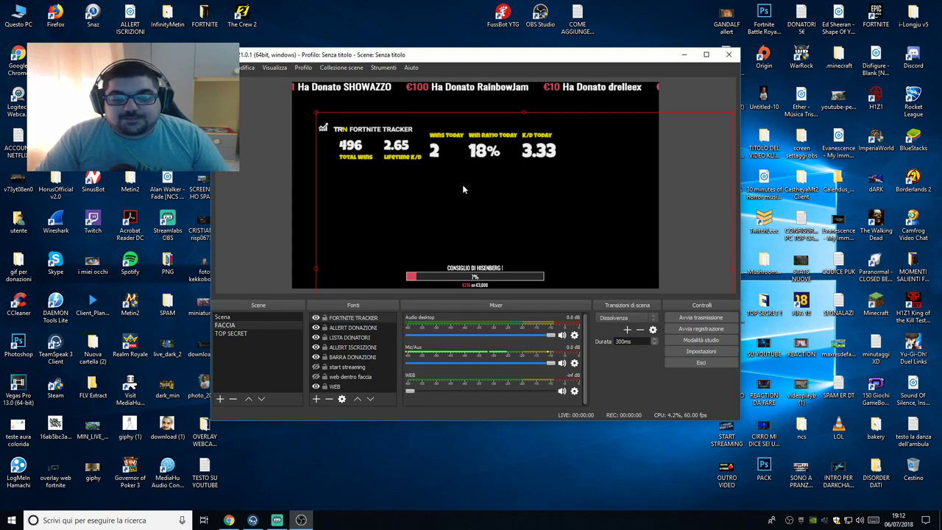
# Step: Switch to Chrome, search Google for "fortnite tracker" and open the fortnitetracker.com site
pyautogui.click(229, 520)
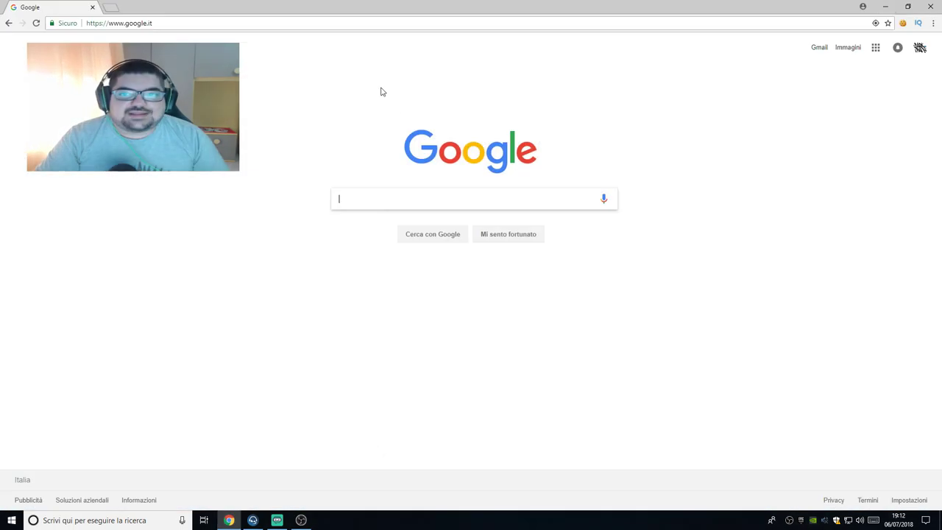
pyautogui.click(353, 197)
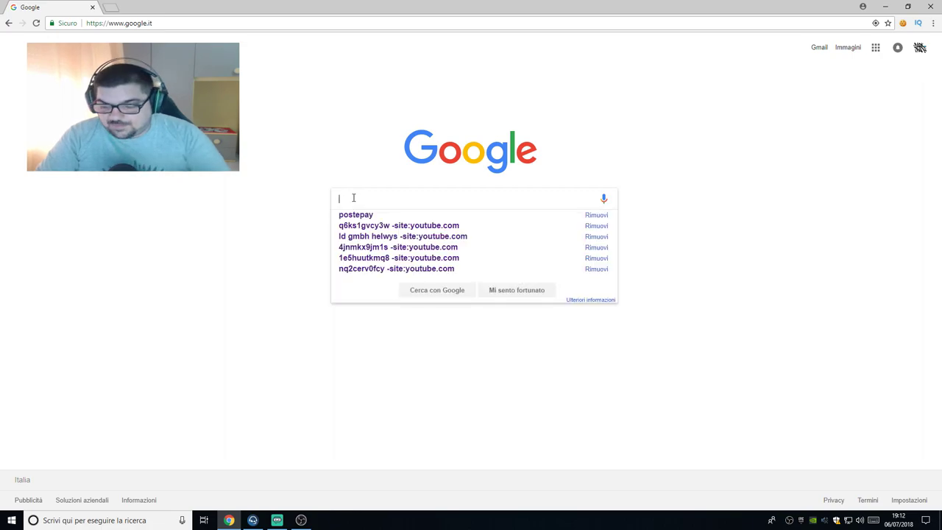
pyautogui.write('fortnite tracker')
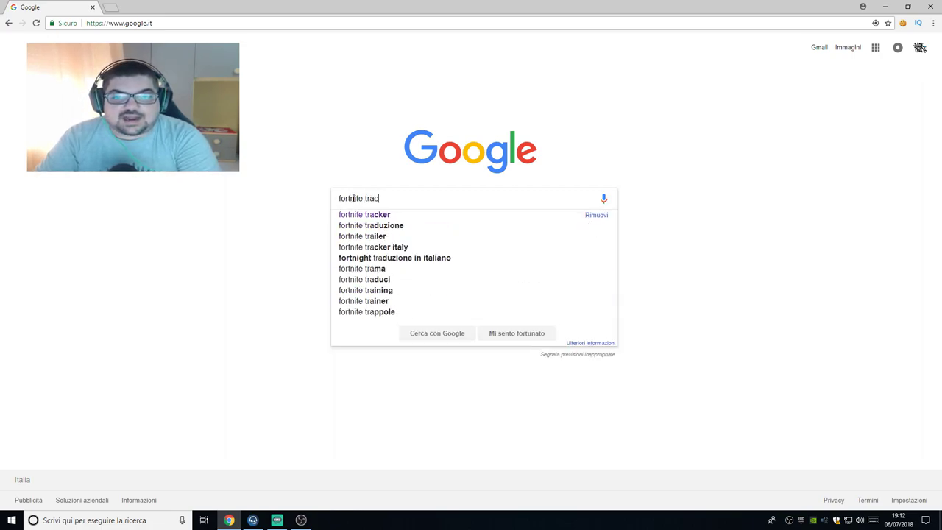
pyautogui.press('Return')
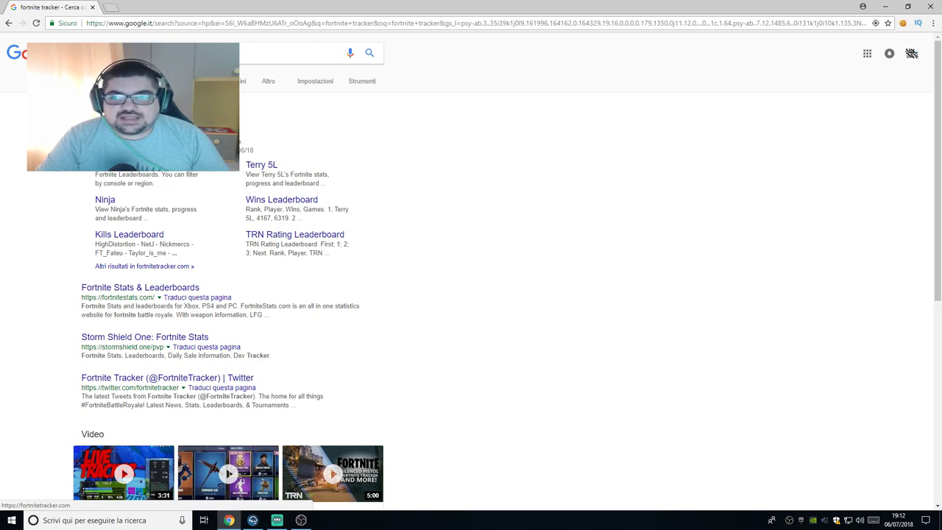
pyautogui.click(237, 140)
# Step: Open the stats profile of the first recent player and dismiss the site's ads notice
pyautogui.click(423, 163)
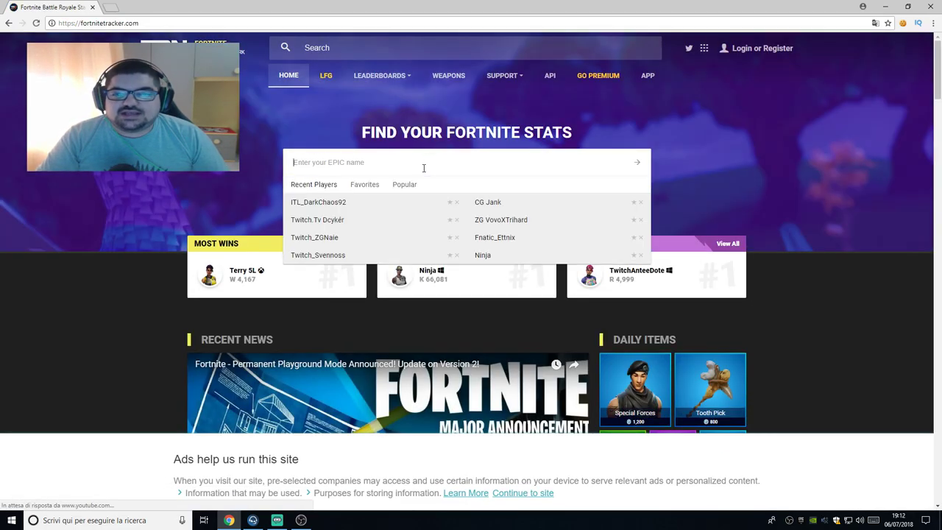
pyautogui.click(335, 204)
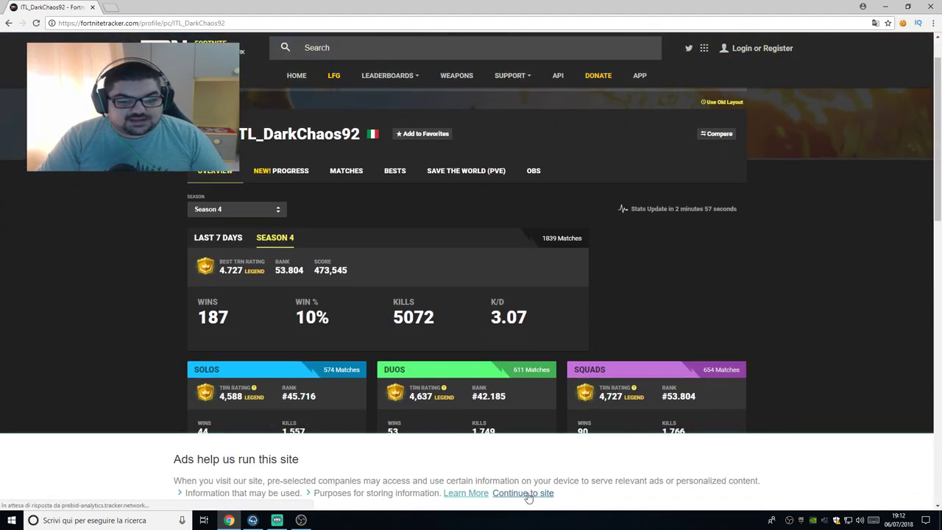
pyautogui.click(524, 493)
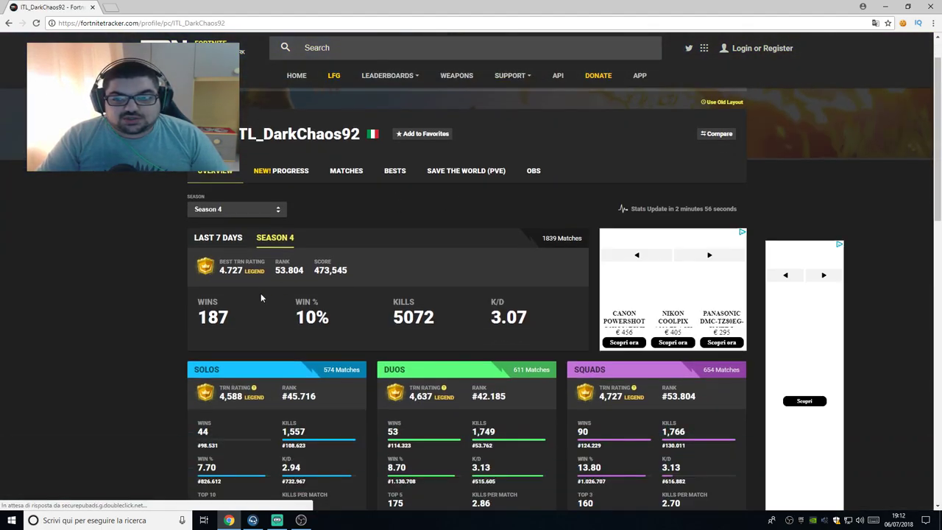
pyautogui.scroll(-1, 260, 296)
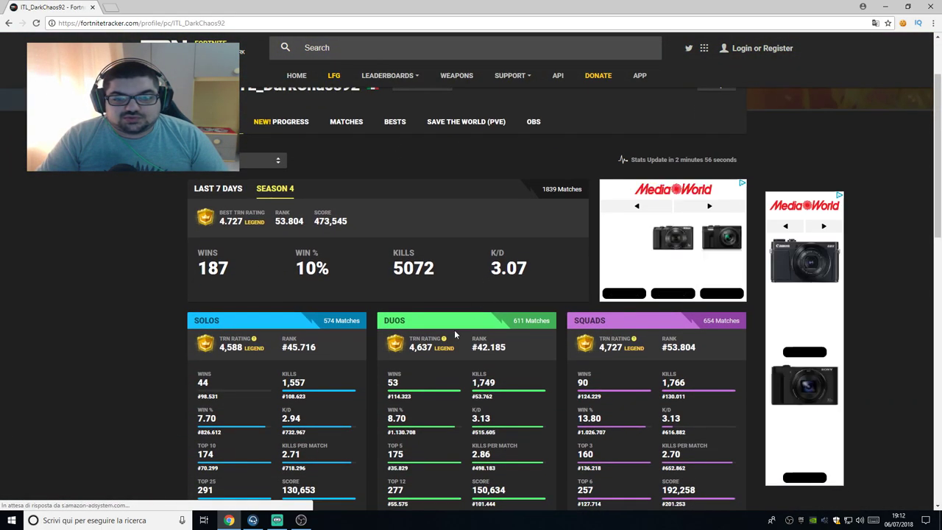
# Step: Set the season filter on the player's profile to Lifetime to view the overall stats
pyautogui.click(255, 162)
pyautogui.click(228, 189)
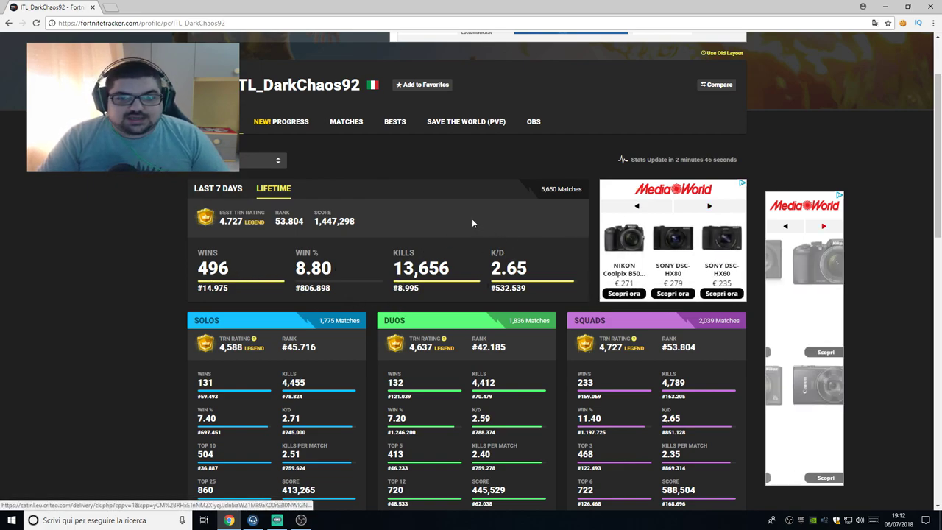
# Step: Open the profile's OBS overlay page and choose the flat horizontal version of the stats overlay
pyautogui.scroll(1, 441, 254)
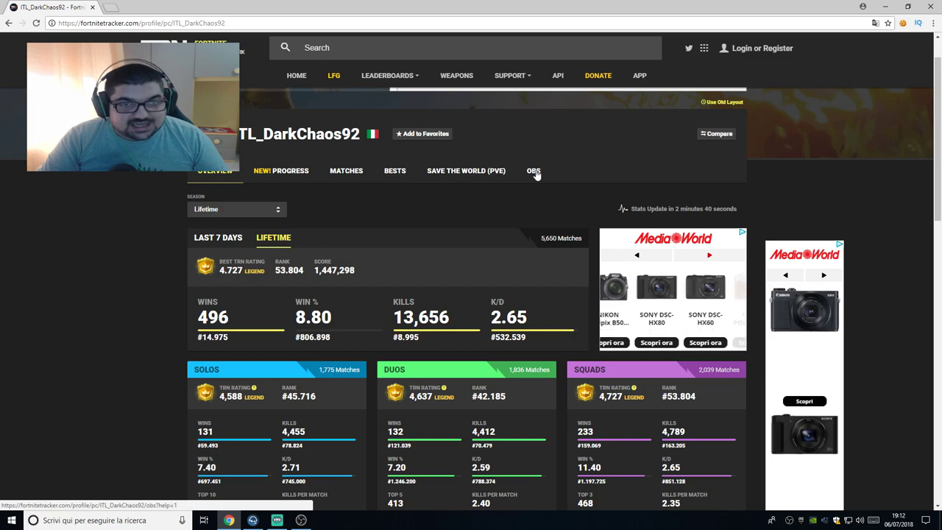
pyautogui.click(534, 171)
pyautogui.scroll(-1, 205, 245)
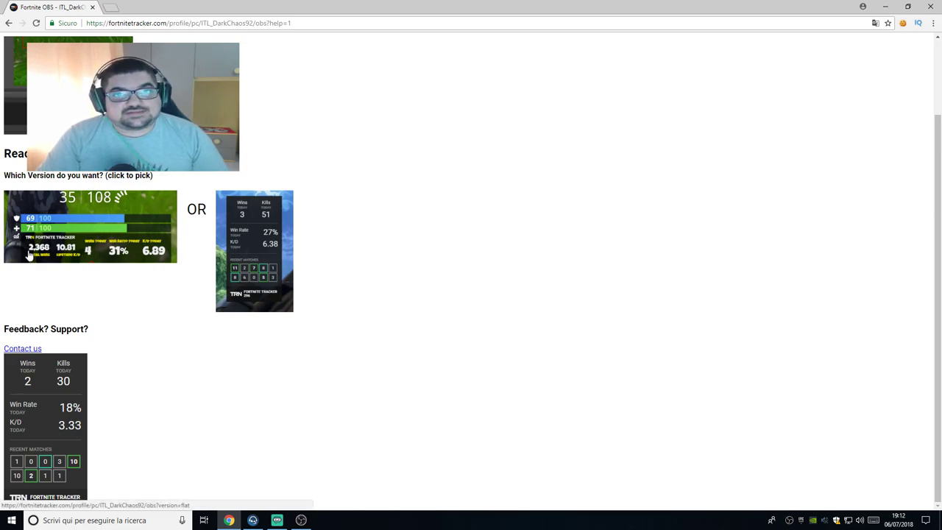
pyautogui.click(95, 242)
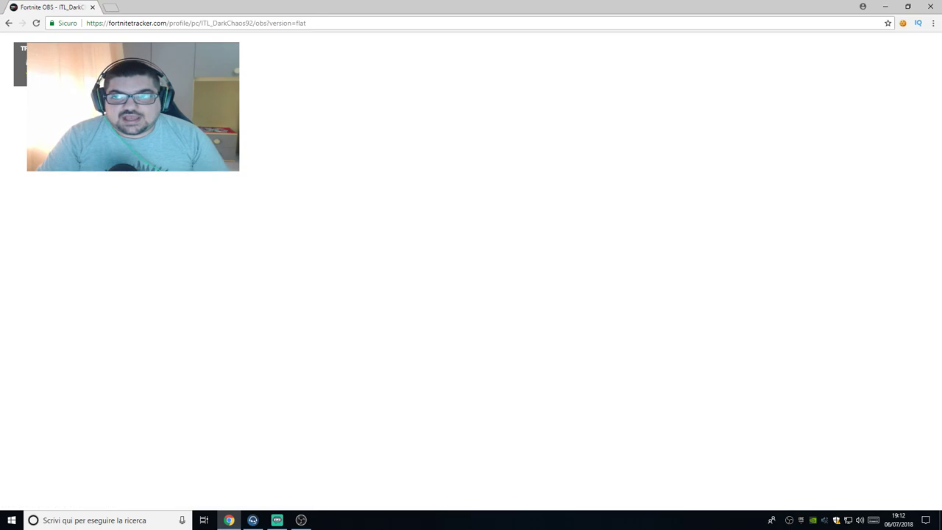
# Step: Copy the full web address of the flat overlay page
pyautogui.click(189, 22)
pyautogui.hotkey('ctrl', 'c')
pyautogui.rightClick(189, 23)
pyautogui.click(213, 57)
# Step: Switch to OBS Studio, add a new scene with the suggested name Scena 2 and select it
pyautogui.click(303, 519)
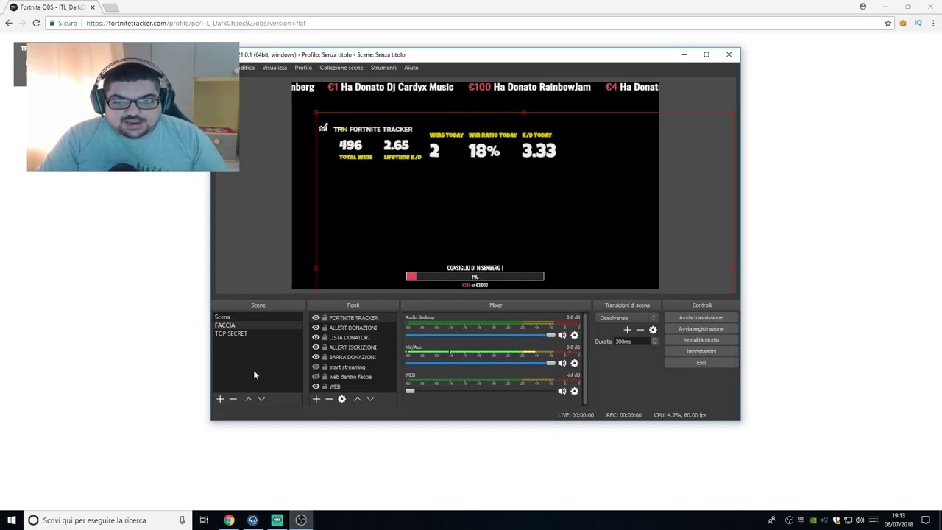
pyautogui.click(220, 399)
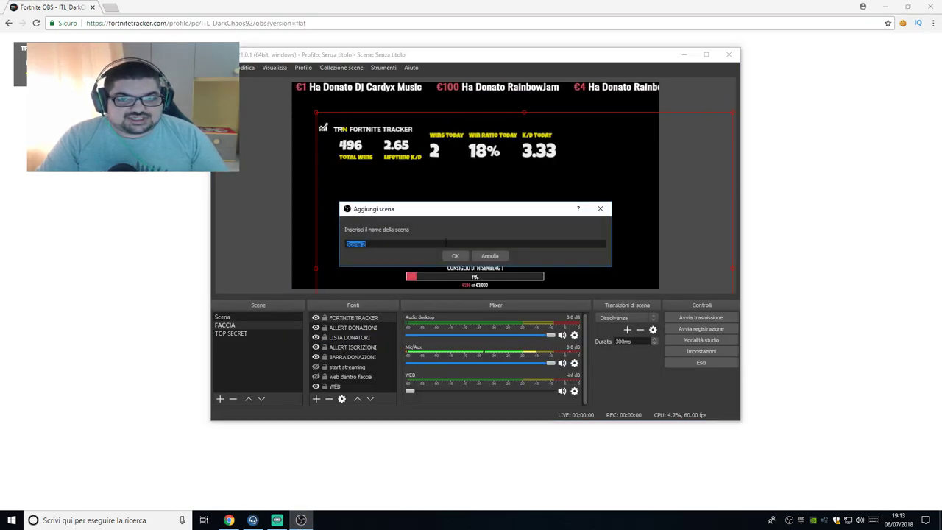
pyautogui.click(455, 254)
pyautogui.click(235, 343)
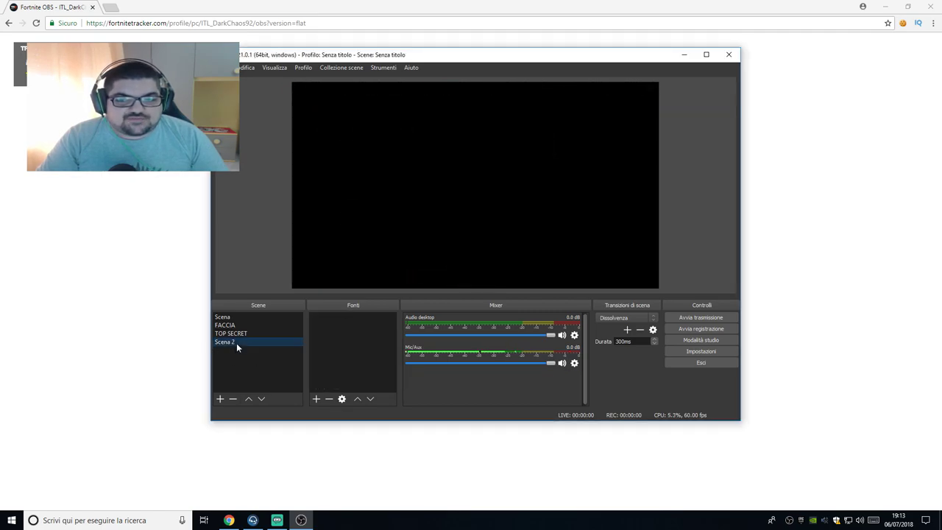
# Step: Add a new BrowserSource named "STAST FORTNITE TRACKER" to Scena 2, using the copied overlay address as its URL
pyautogui.click(316, 399)
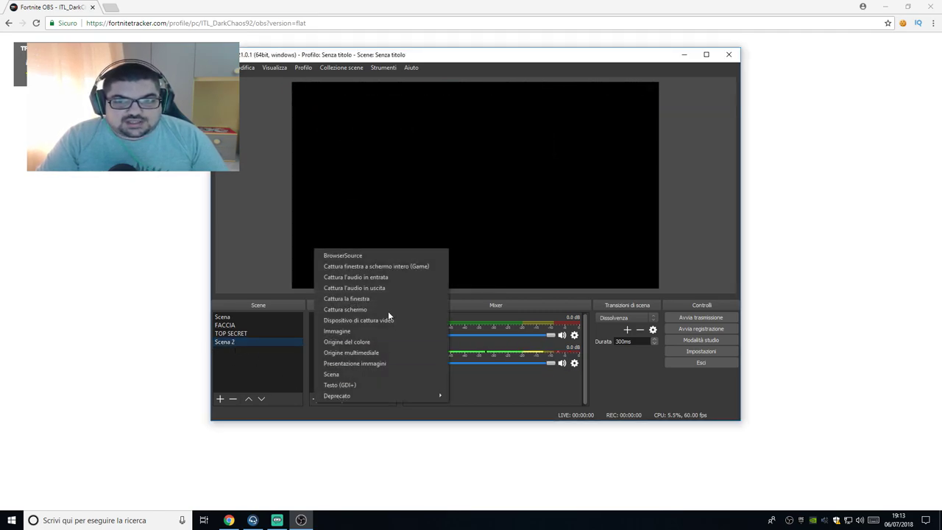
pyautogui.click(367, 256)
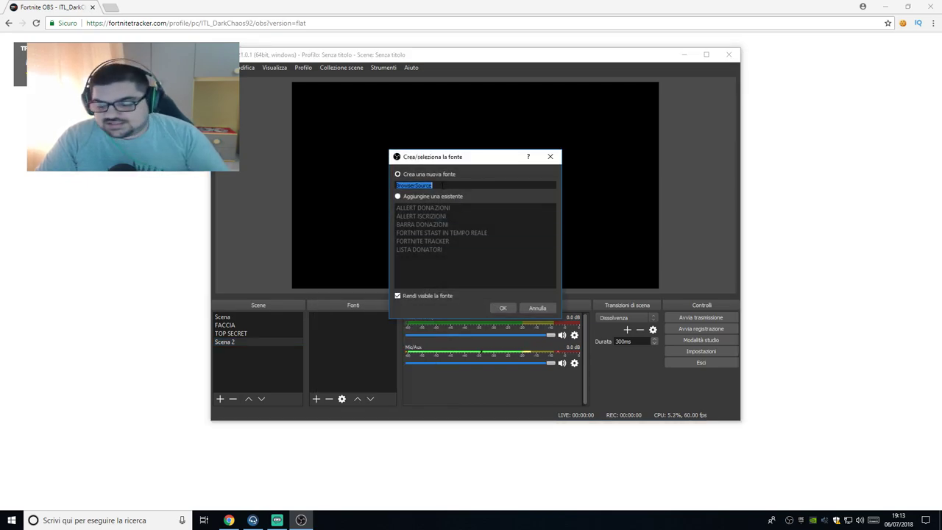
pyautogui.write('S')
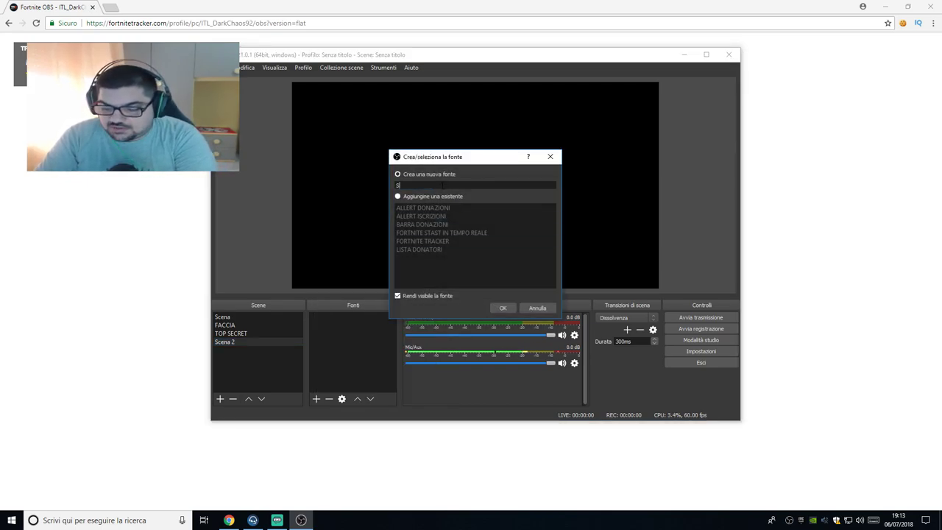
pyautogui.write('TAST FORTNITE TRACKER')
pyautogui.press('Return')
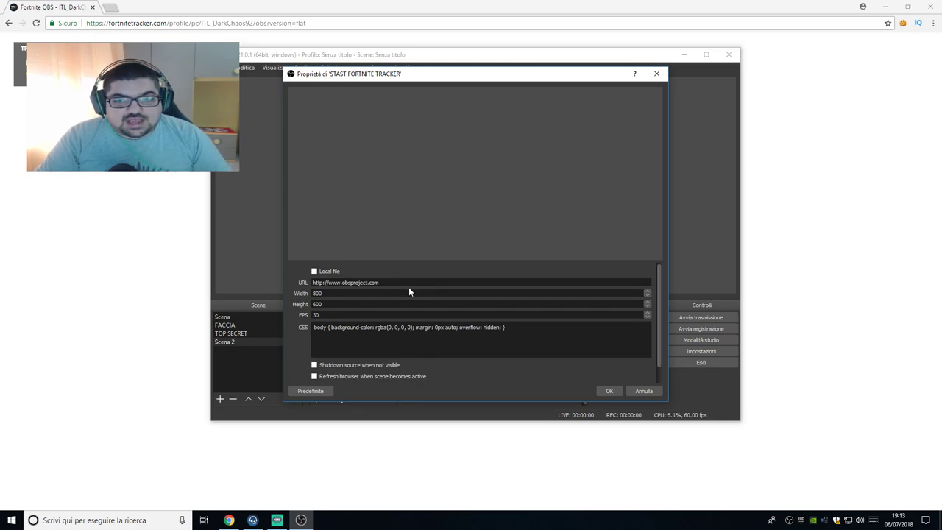
pyautogui.hotkey('ctrl', 'v')
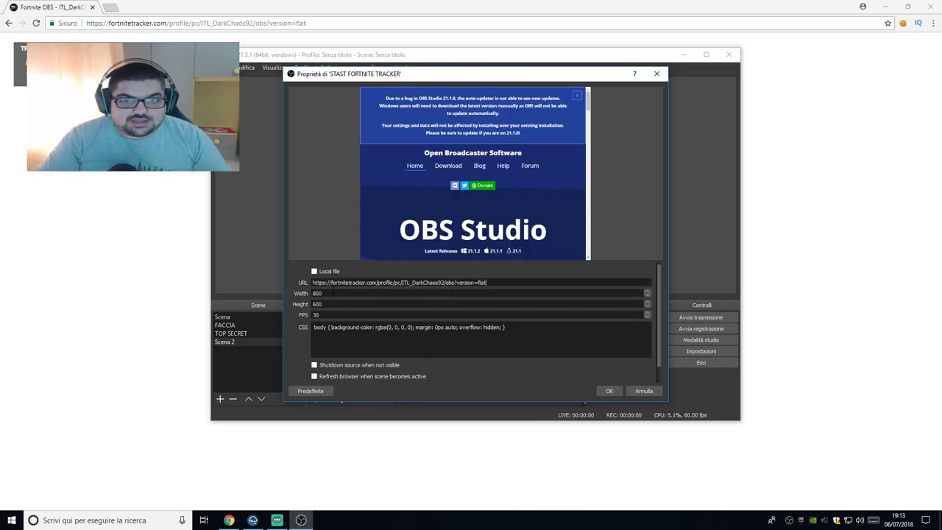
pyautogui.click(600, 390)
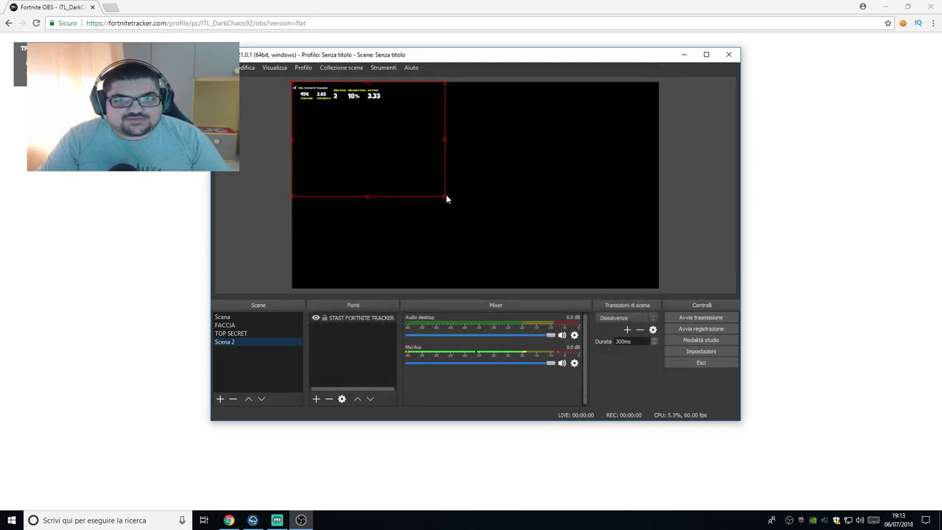
# Step: Enlarge the tracker overlay in Scena 2 beyond the preview's lower-right corner and move it slightly down and to the right
pyautogui.moveTo(446, 198); pyautogui.dragTo(690, 399)
pyautogui.moveTo(483, 196)
pyautogui.mouseDown()
pyautogui.moveTo(483, 228)
pyautogui.moveTo(493, 208)
pyautogui.mouseUp()
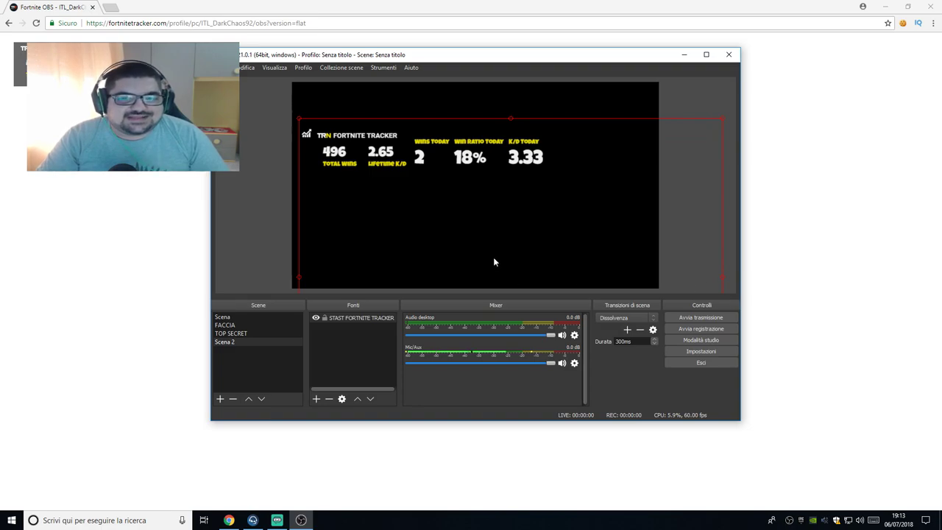